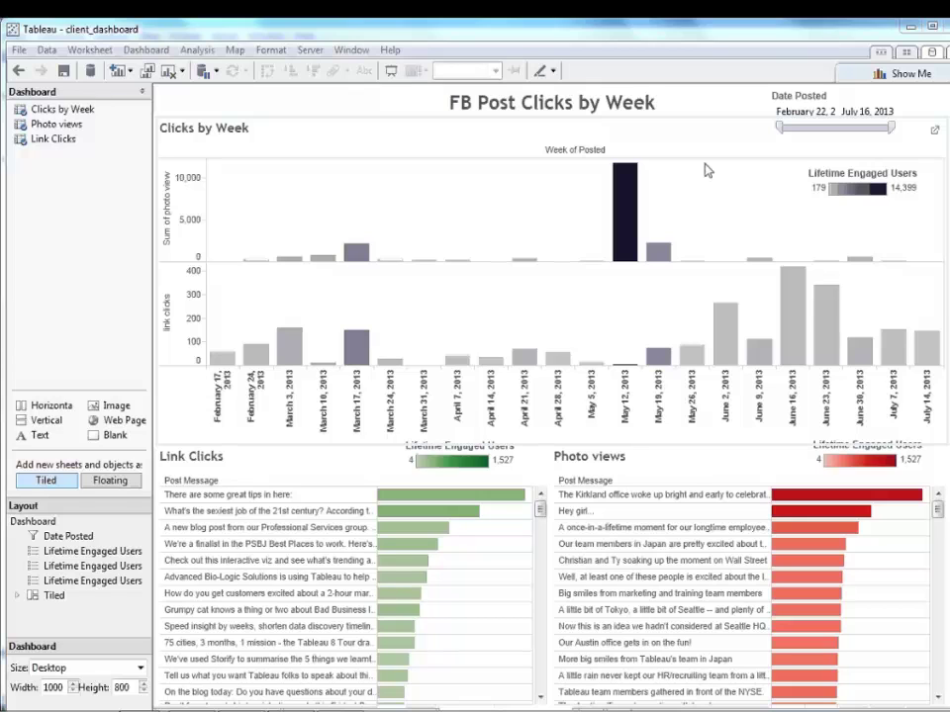
# Sign in to the online server with the password and select the Tableau Marketing site
pyautogui.click(310, 49)
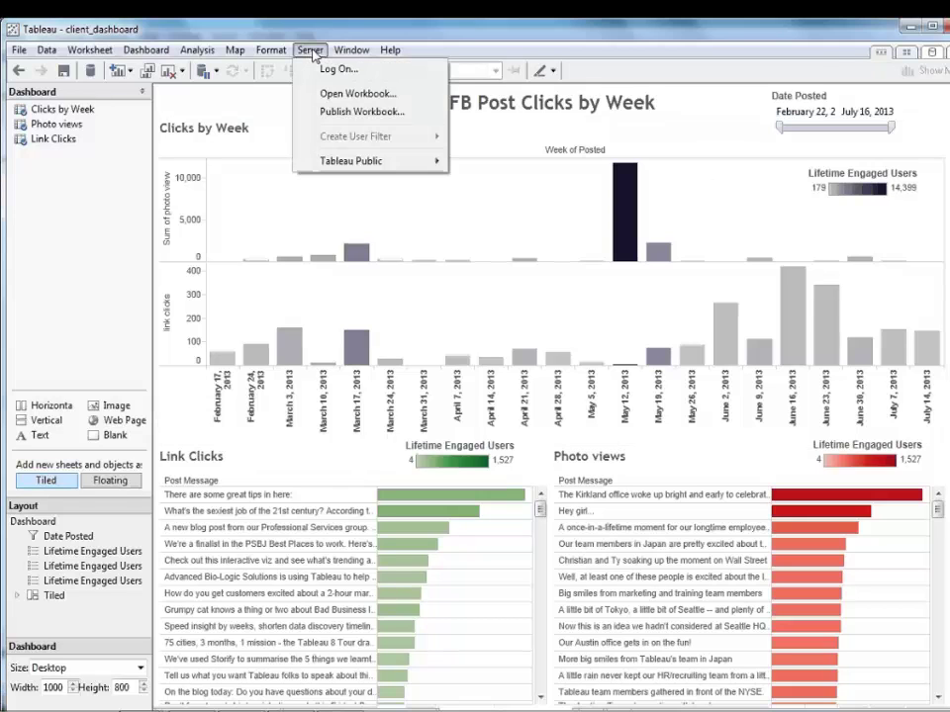
pyautogui.click(325, 70)
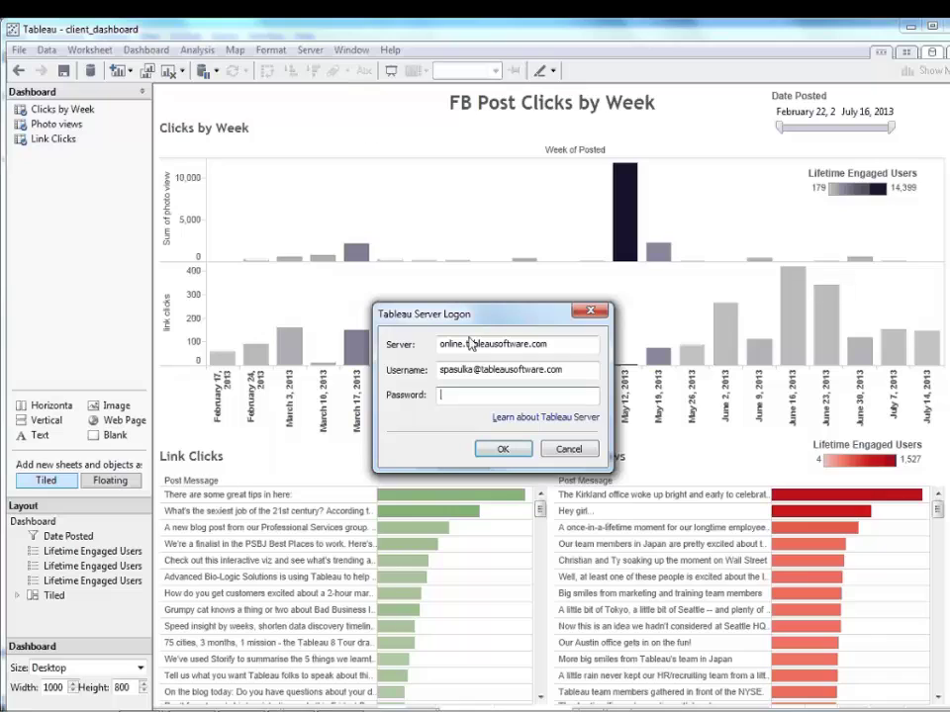
pyautogui.write('******')
pyautogui.write('***')
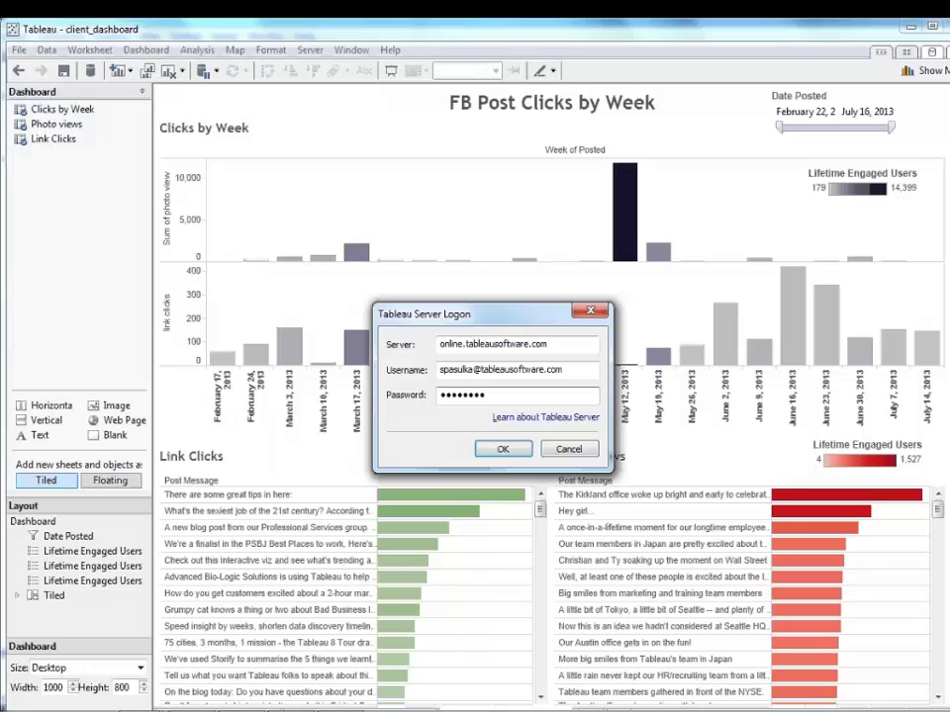
pyautogui.click(498, 453)
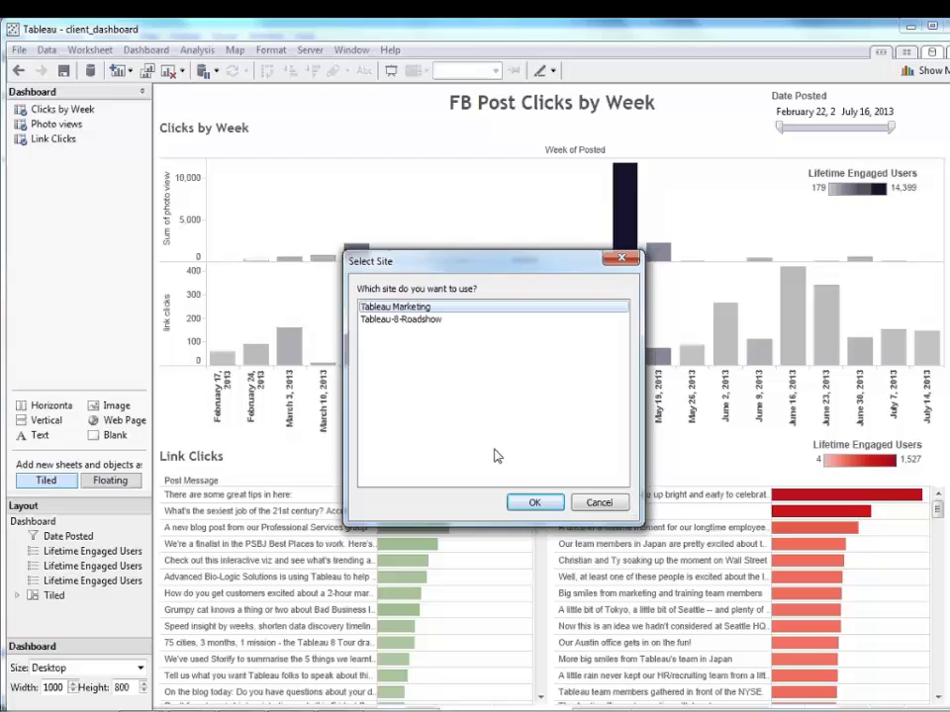
pyautogui.click(525, 505)
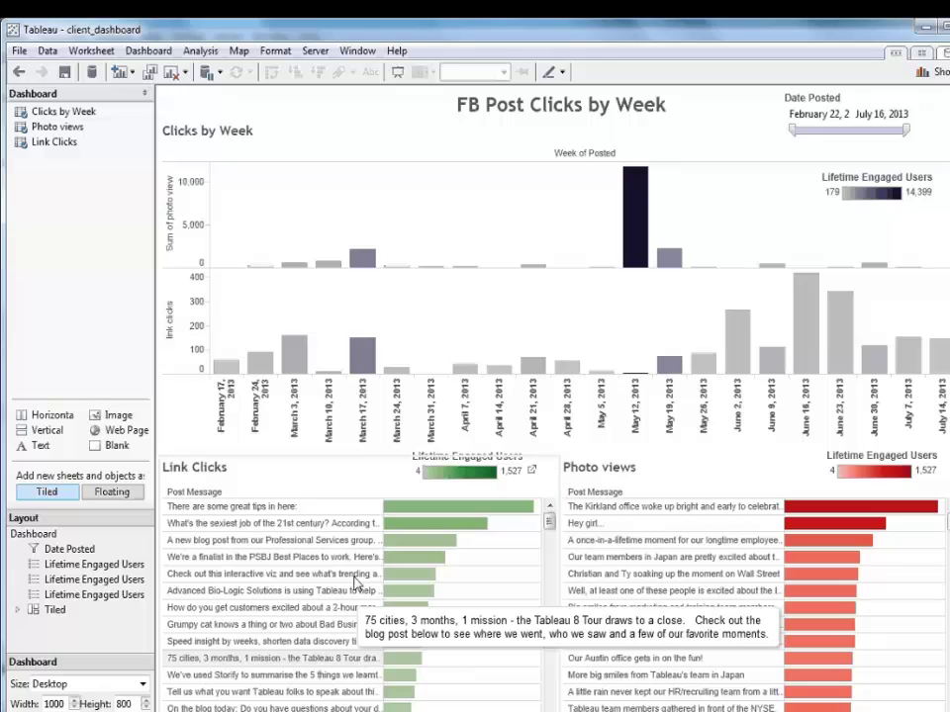
# Name the workbook 'BrandBuzz Facebook Clicks' for publishing, leaving the permissions unchanged
pyautogui.click(315, 51)
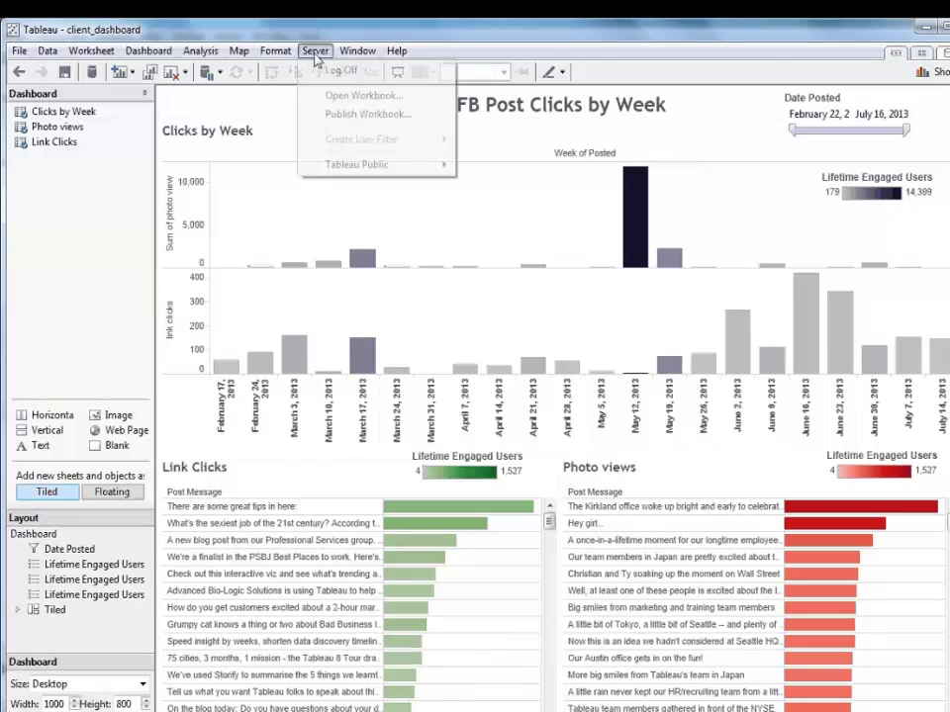
pyautogui.click(327, 113)
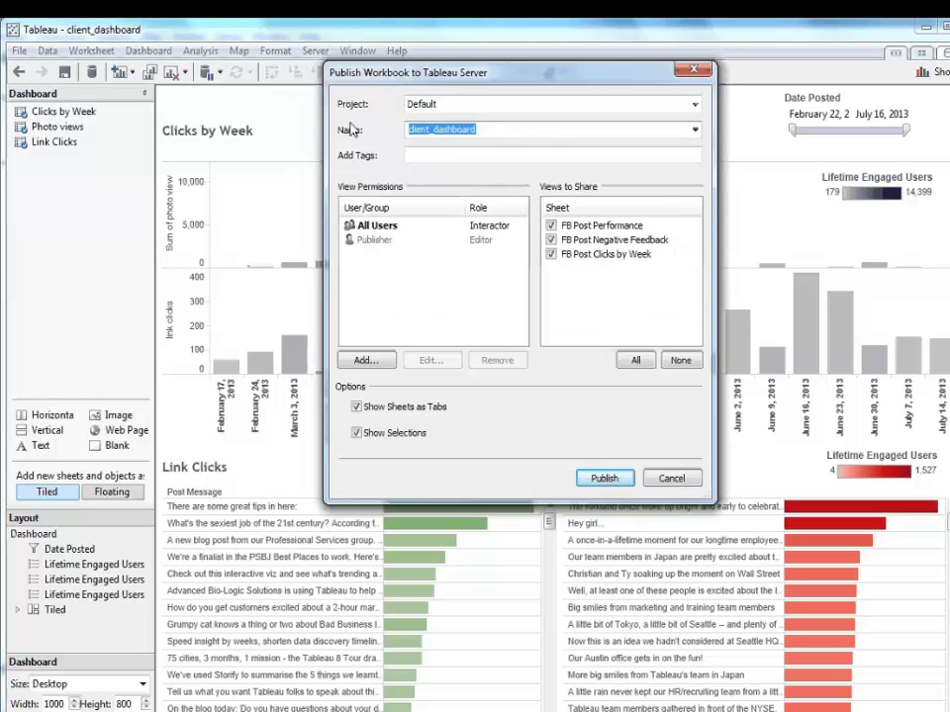
pyautogui.write('BrandB')
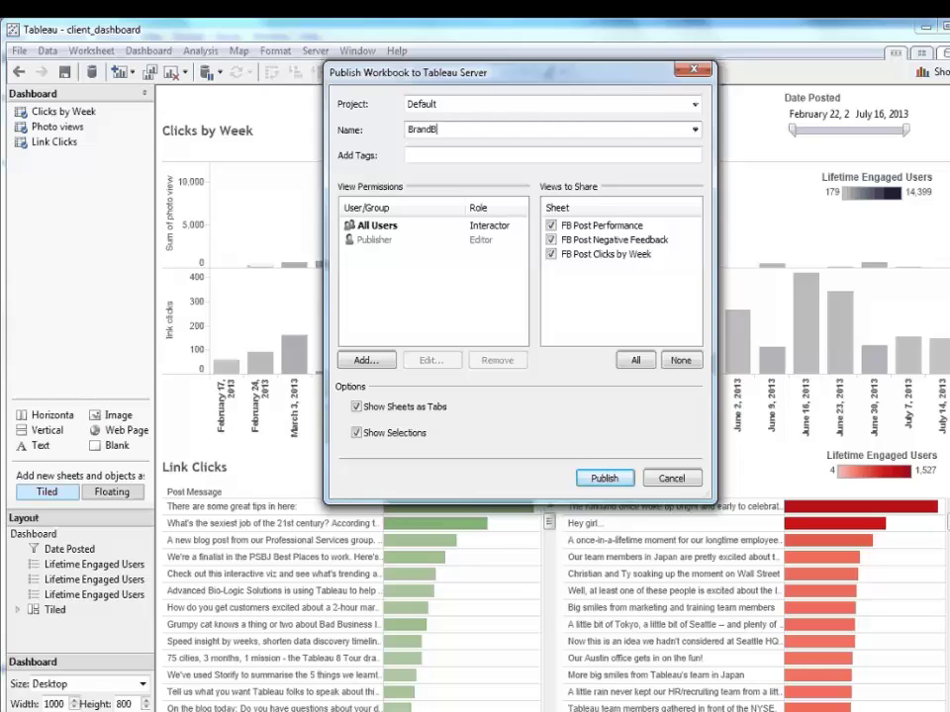
pyautogui.write('uzz Facebook')
pyautogui.write(' Click')
pyautogui.write('s')
pyautogui.click(379, 361)
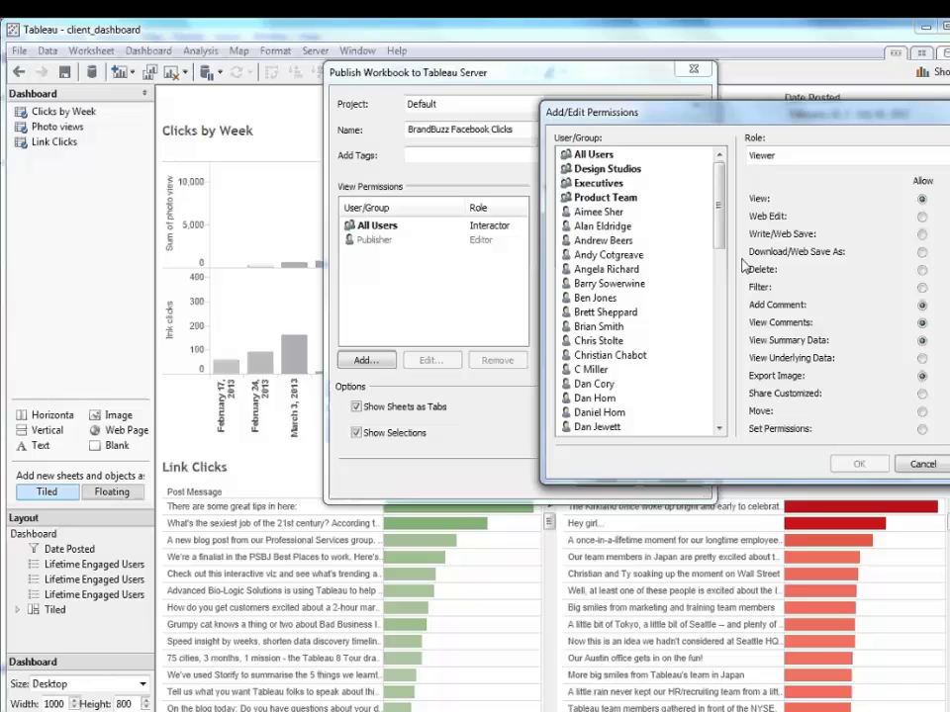
pyautogui.click(925, 466)
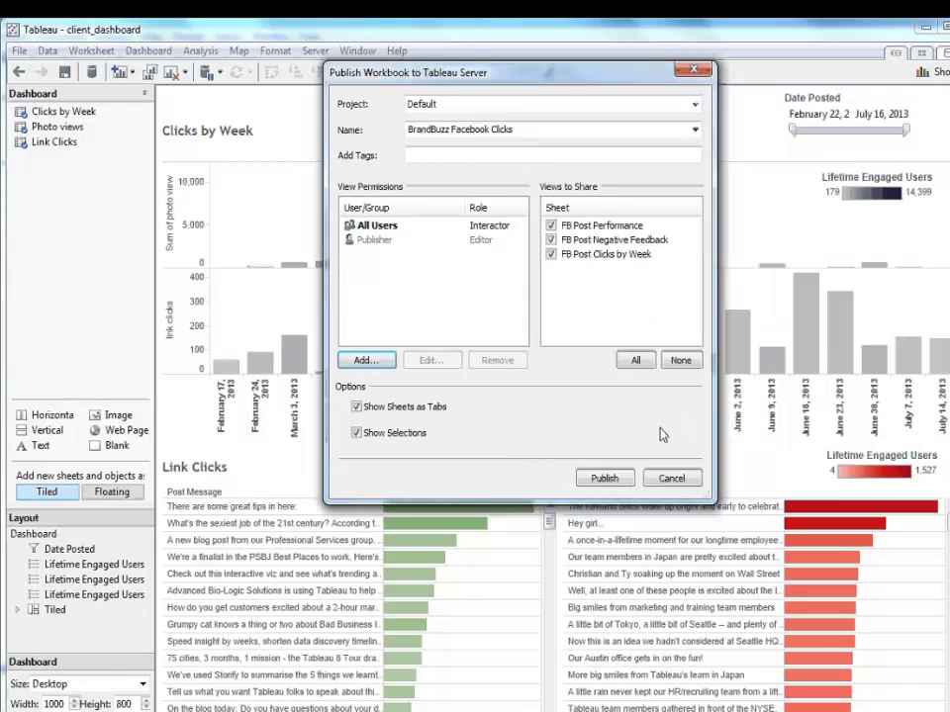
# Publish 'BrandBuzz Facebook Clicks' to online.tableausoftware.com
pyautogui.click(606, 478)
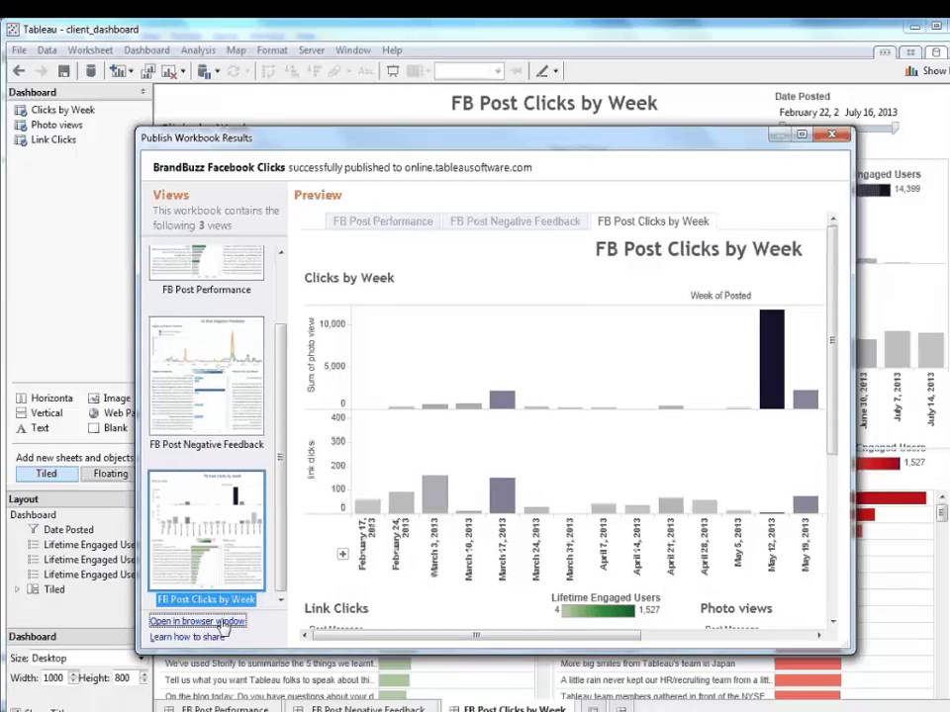
# Open the published workbook in the browser and sign in to Tableau Online with the password
pyautogui.click(224, 623)
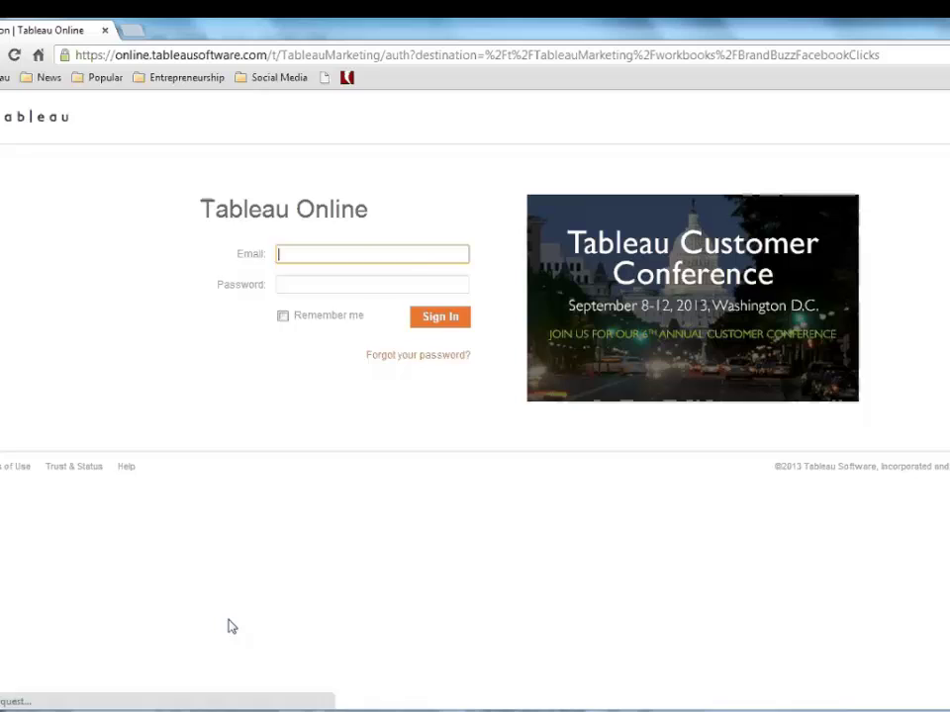
pyautogui.doubleClick(364, 307)
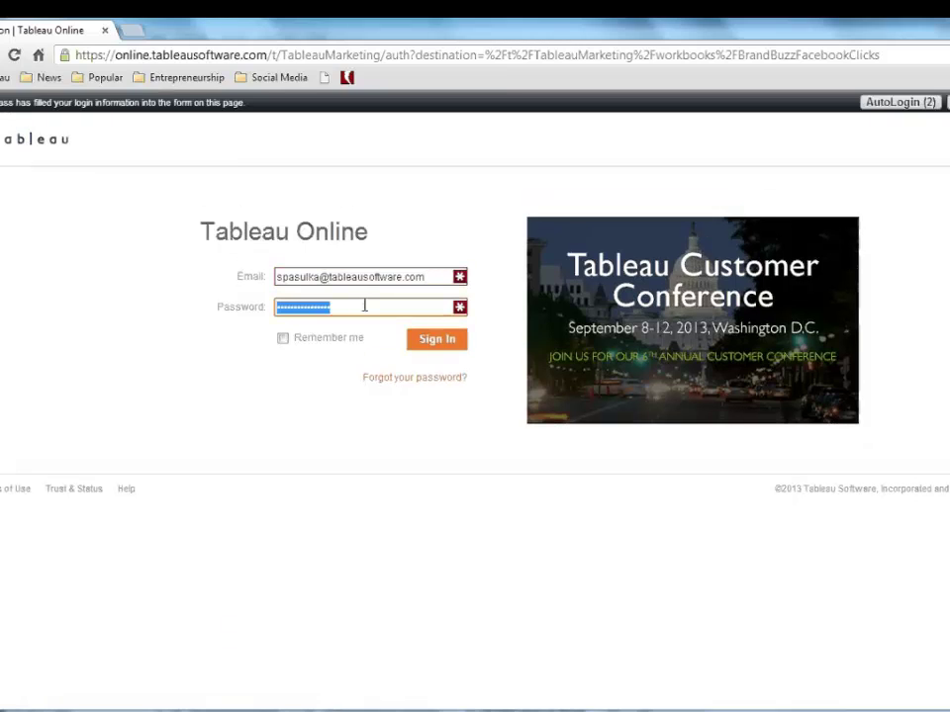
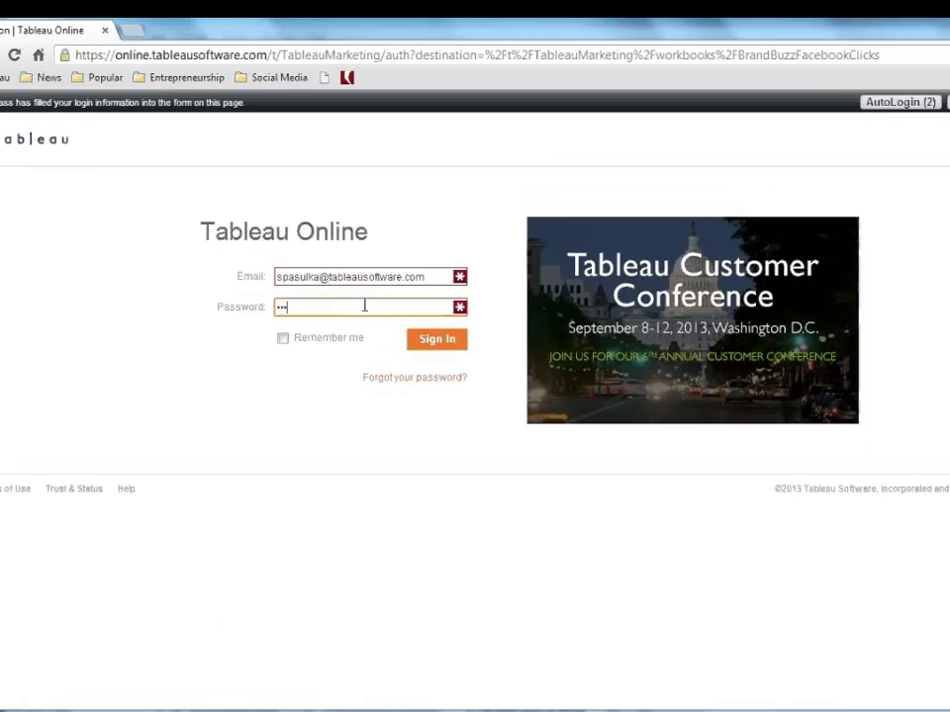
pyautogui.press('Return')
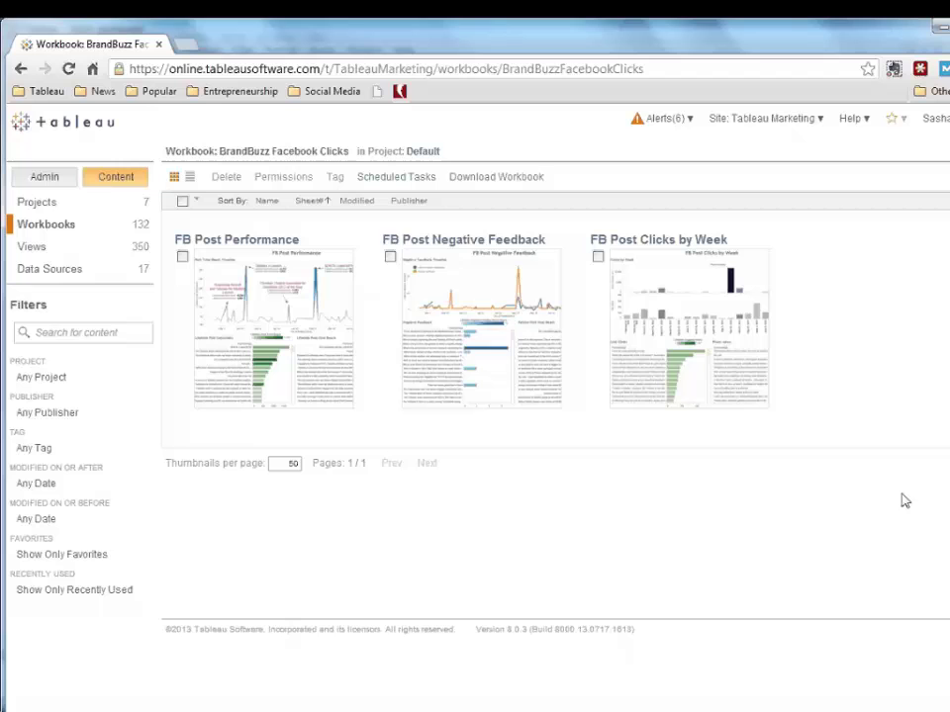
# In FB Post Clicks by Week, try the May 12, 2013 bar, then start Date Posted at May 9, 2013
pyautogui.click(698, 340)
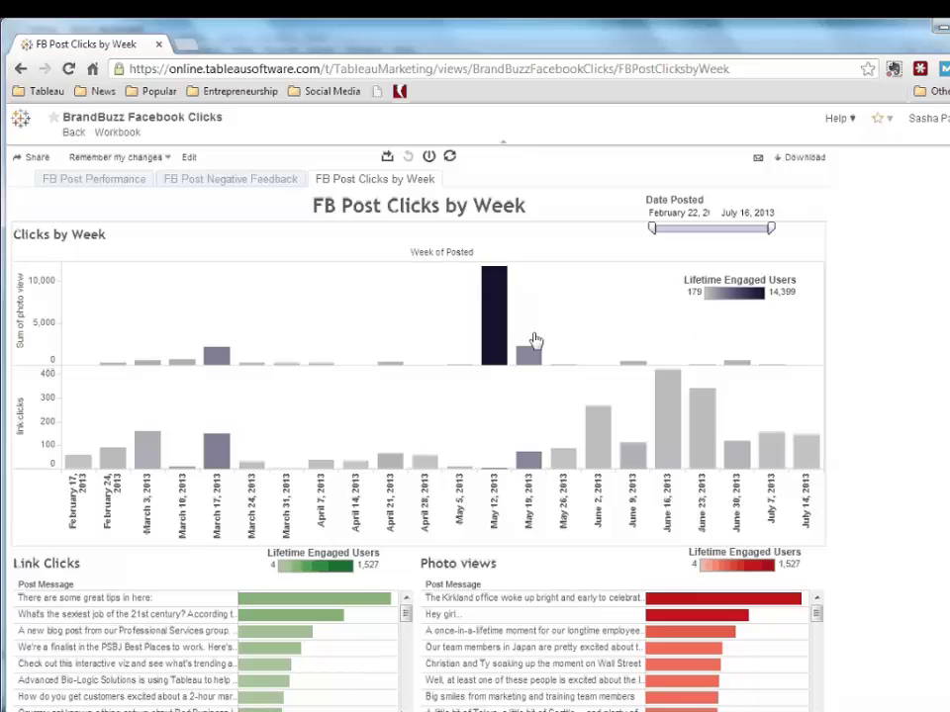
pyautogui.click(498, 333)
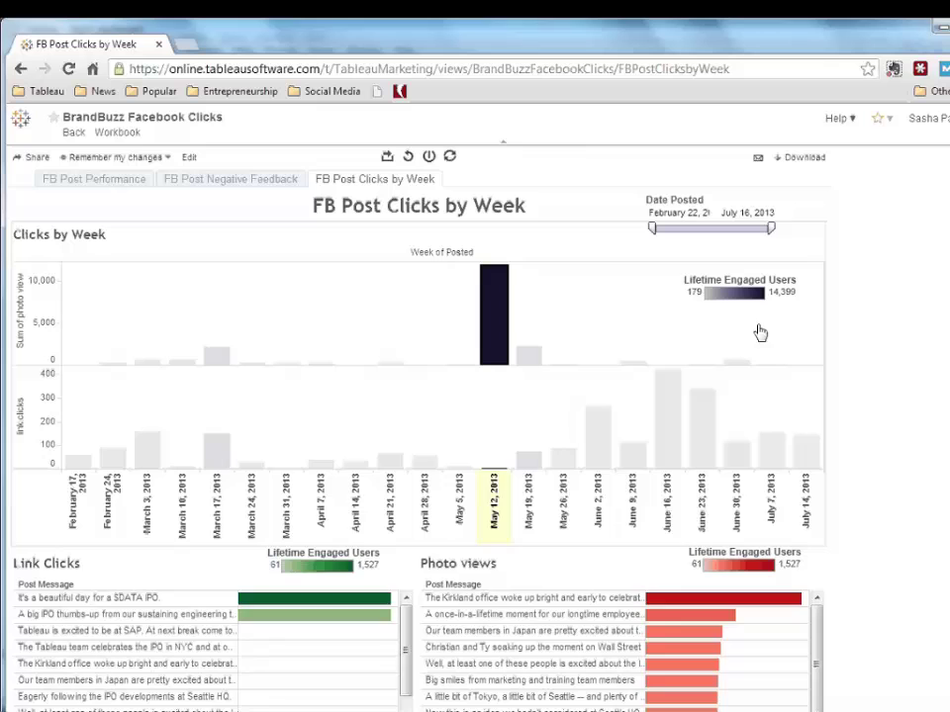
pyautogui.click(715, 309)
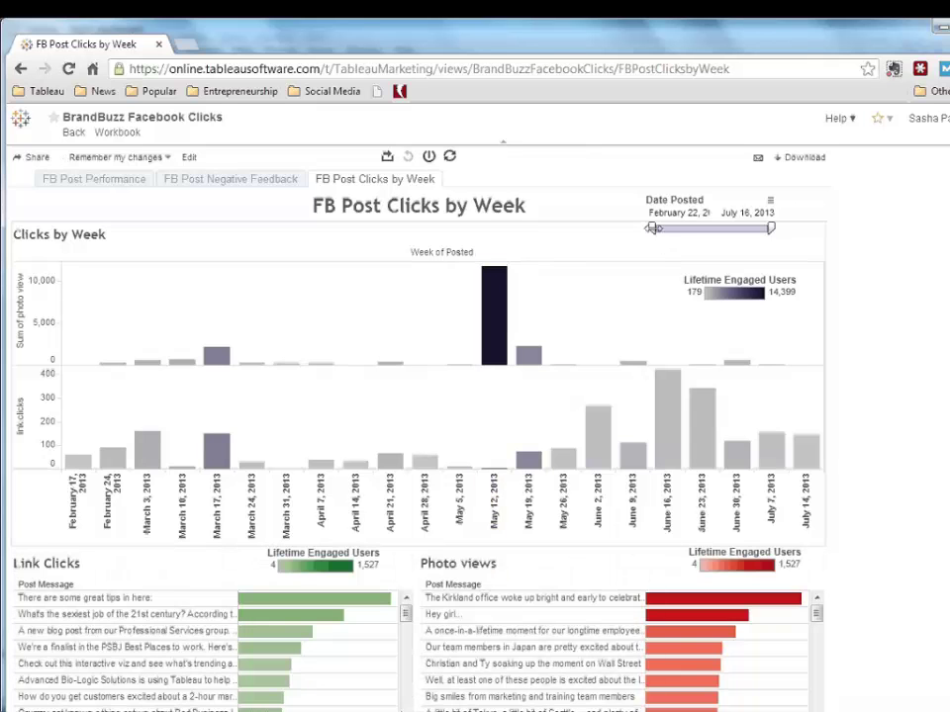
pyautogui.moveTo(651, 228); pyautogui.dragTo(713, 229)
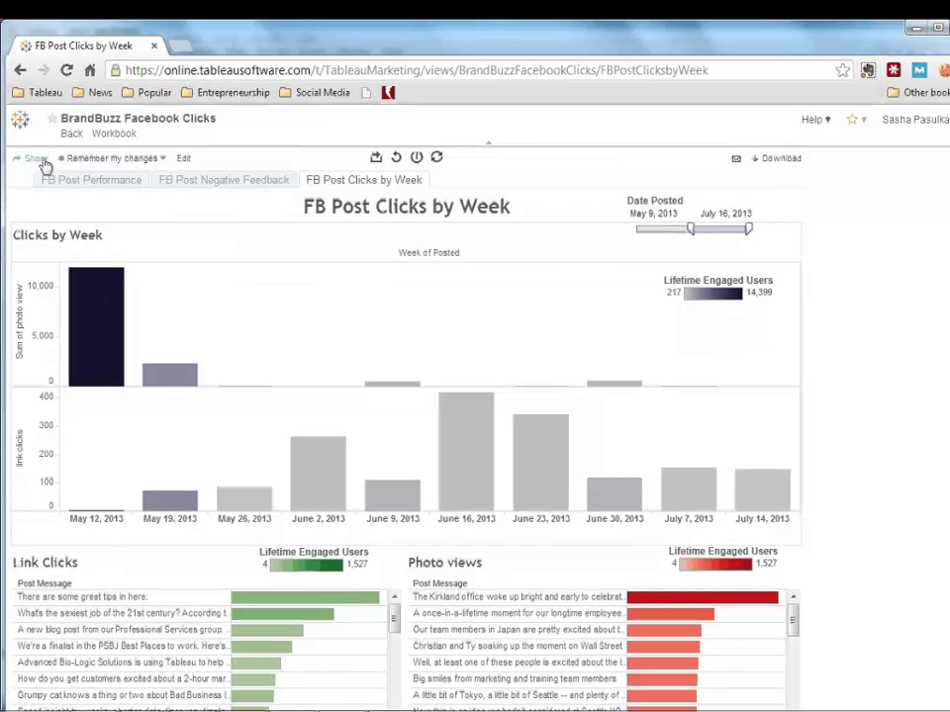
# Check the view's sharing links, then return to the BrandBuzz Facebook Clicks workbook page
pyautogui.click(35, 158)
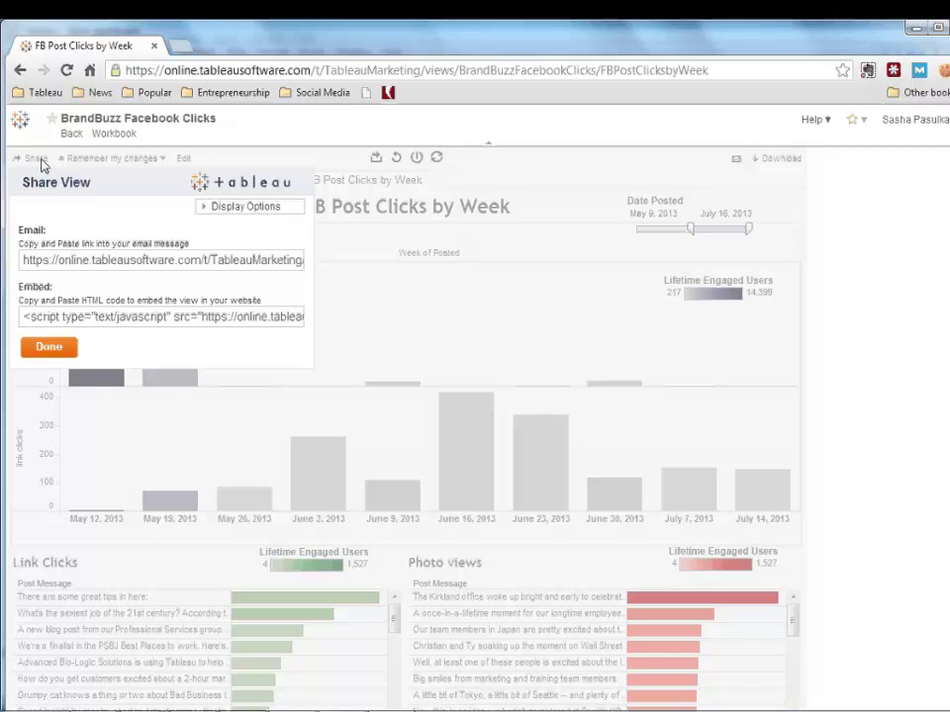
pyautogui.click(49, 347)
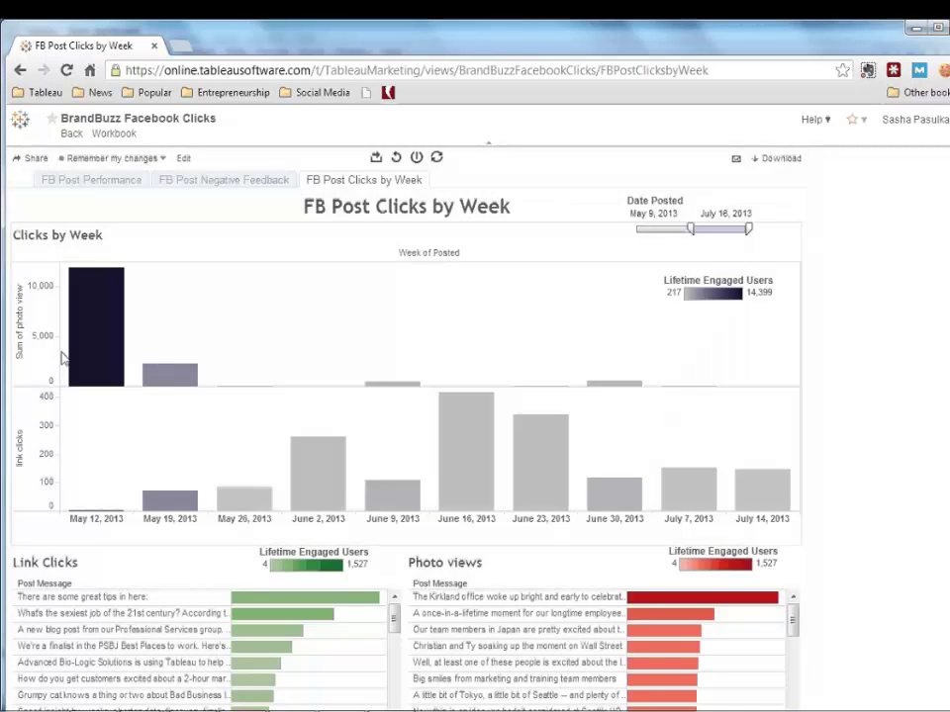
pyautogui.click(72, 137)
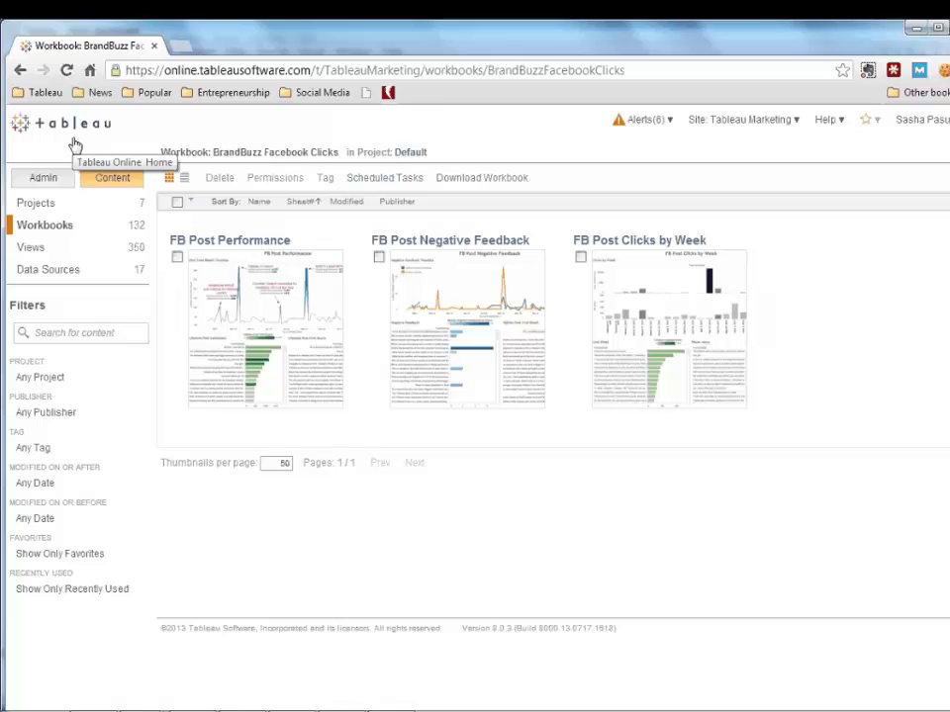
# Show the Tableau Marketing site's Users list in Admin, opening Add Users and cancelling it
pyautogui.click(50, 179)
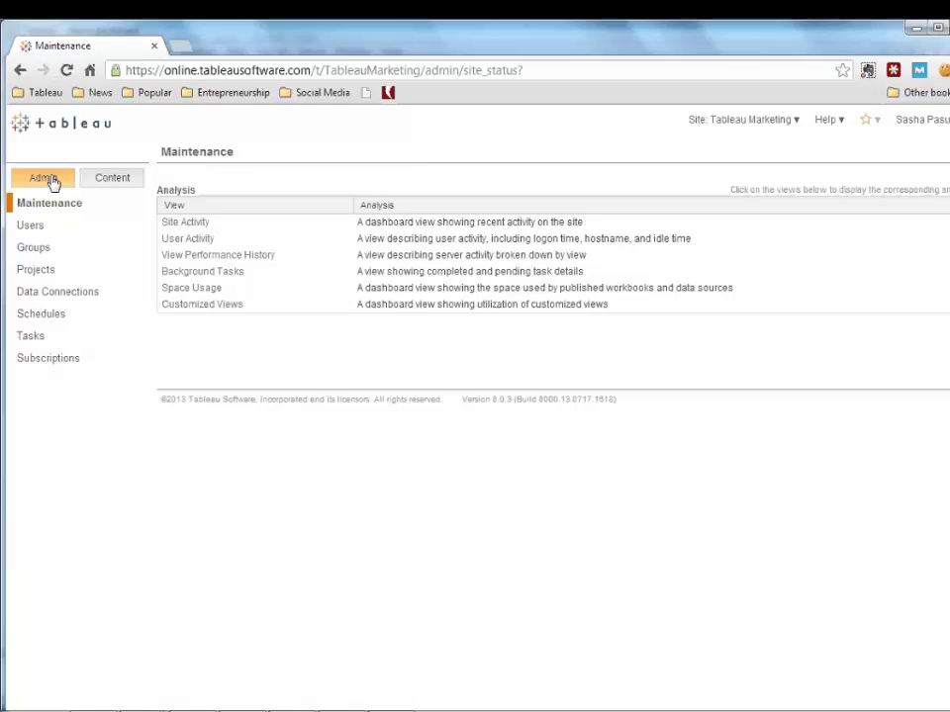
pyautogui.click(41, 227)
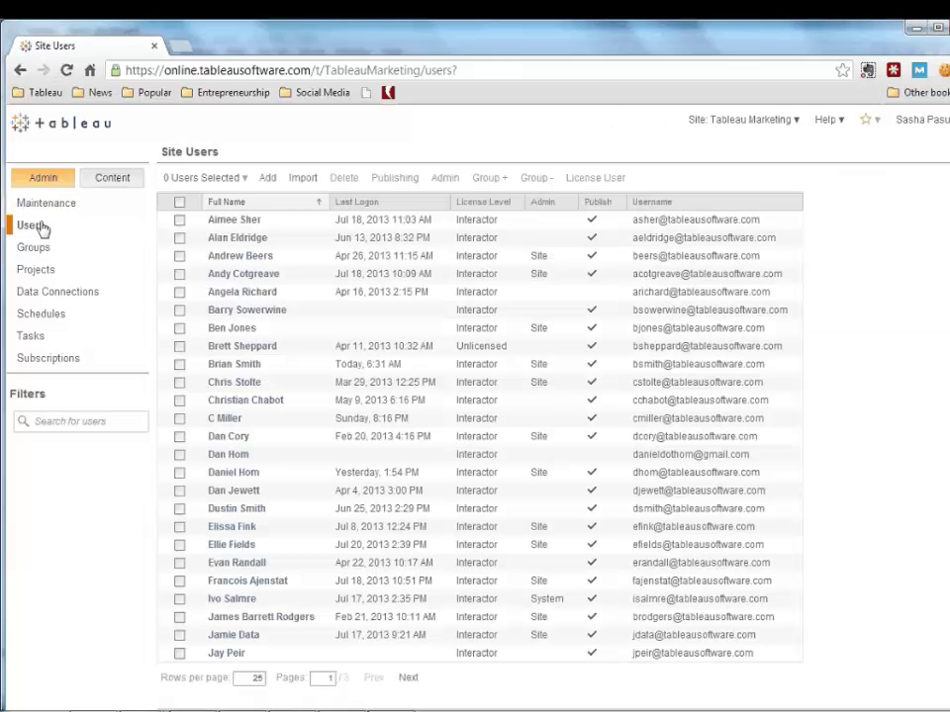
pyautogui.click(274, 179)
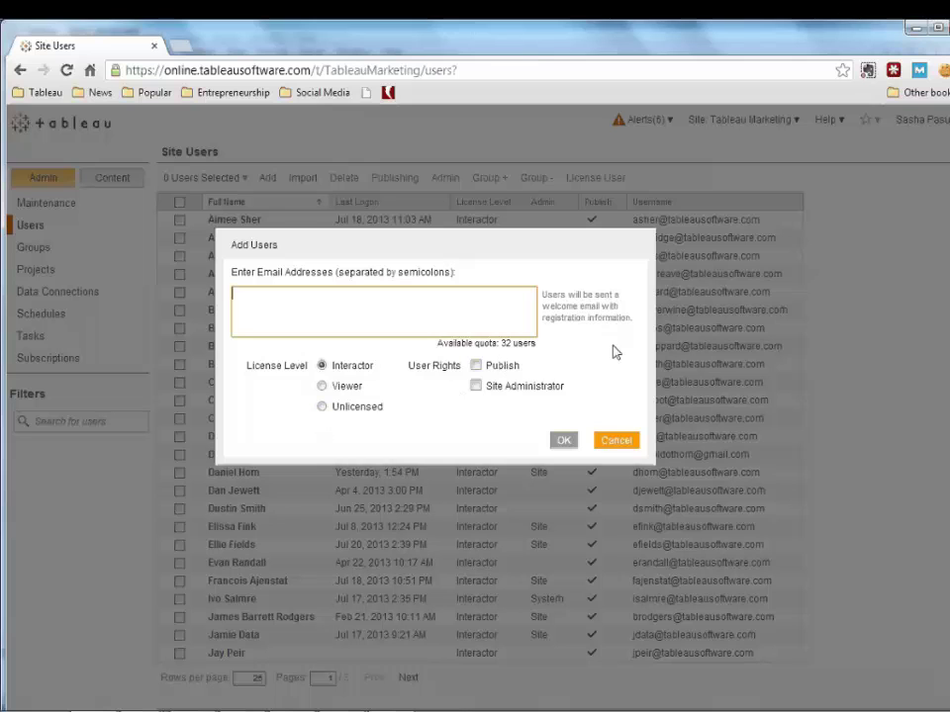
pyautogui.click(615, 440)
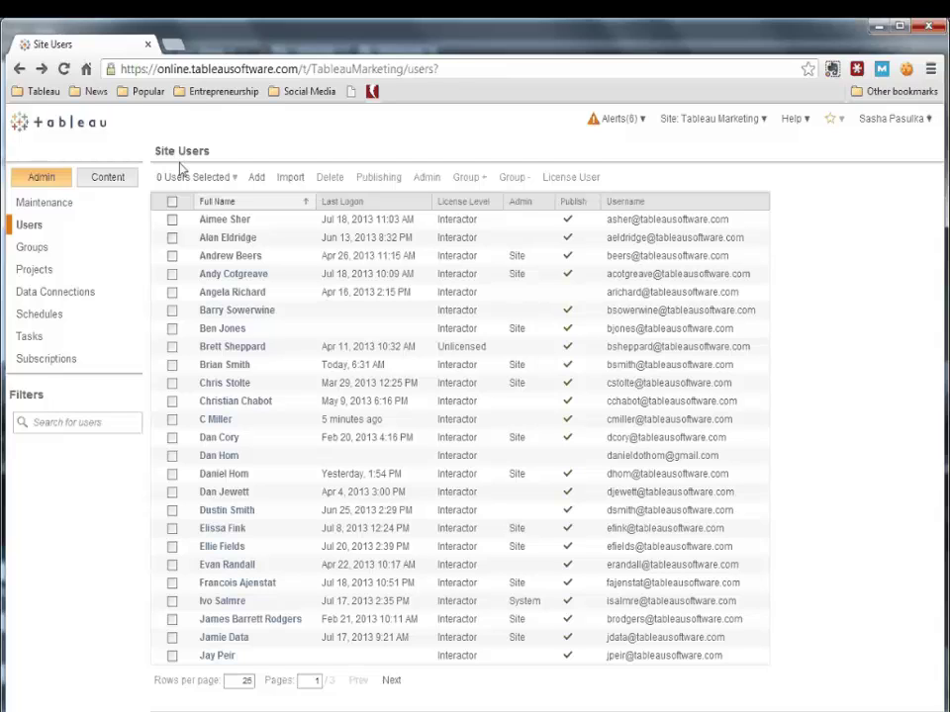
# From the Tableau Online home, open 2013 Sales Growth and click Russia on the map
pyautogui.click(55, 132)
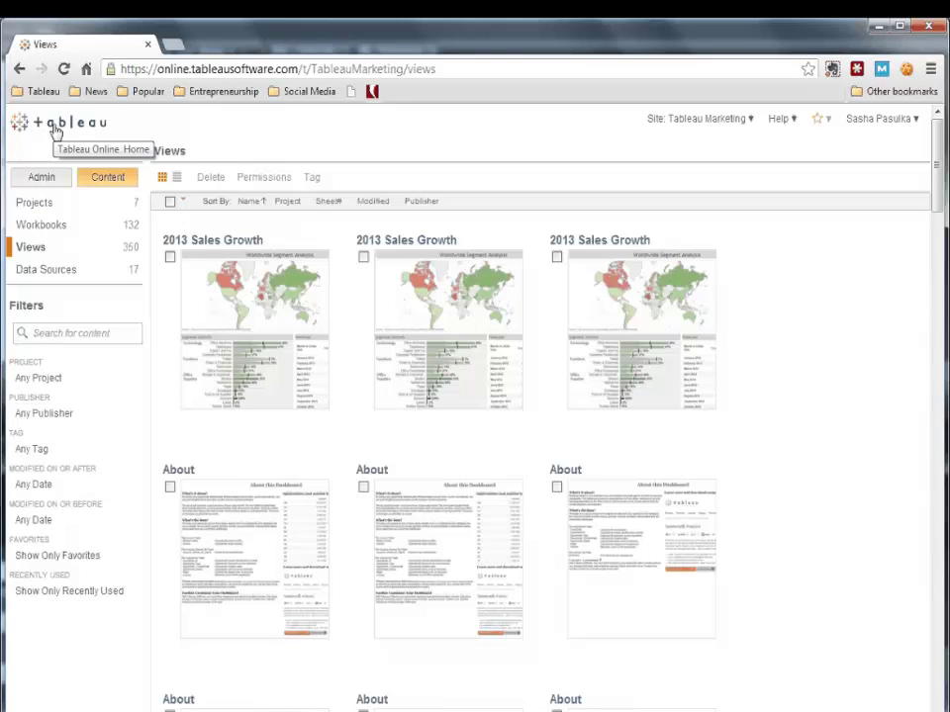
pyautogui.click(627, 297)
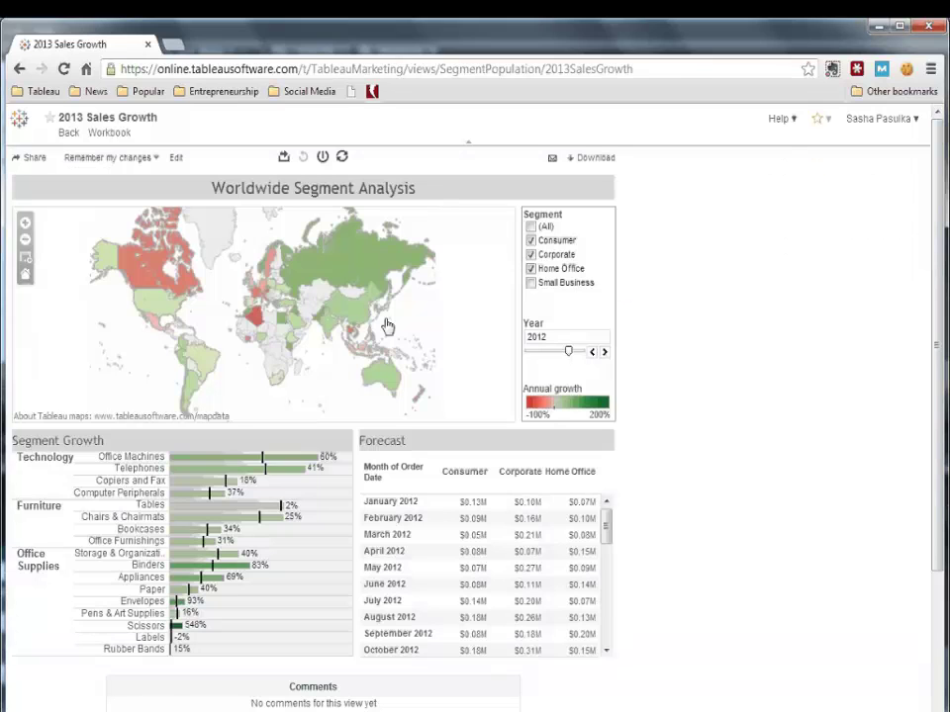
pyautogui.click(354, 269)
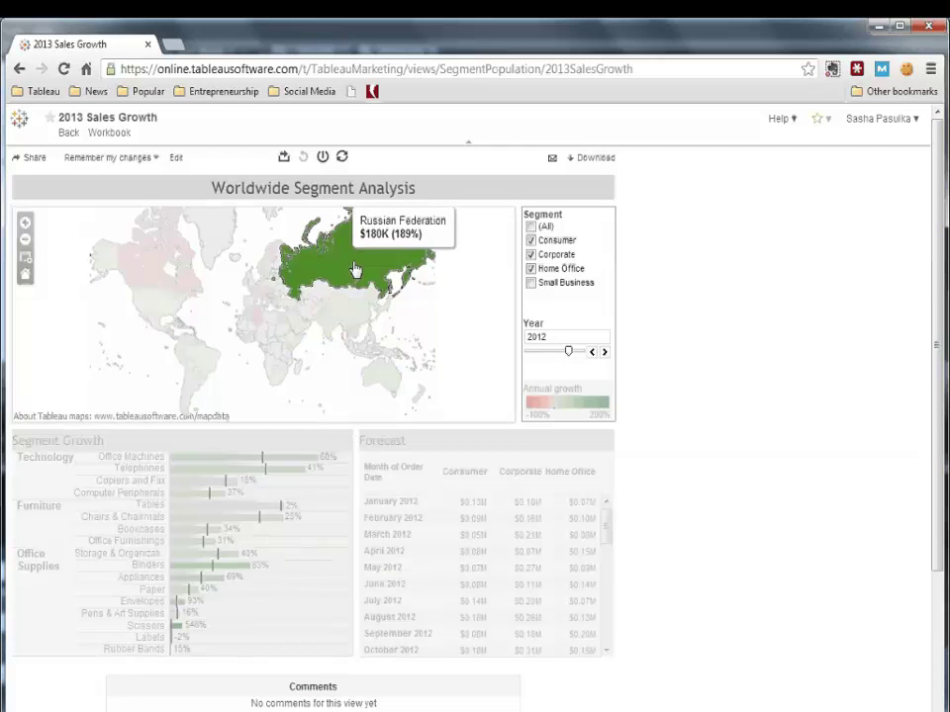